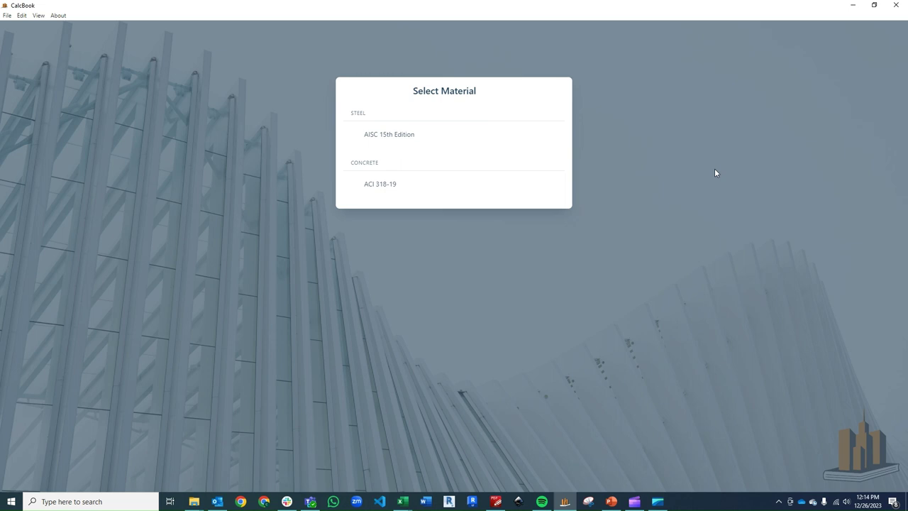
Step: Start an ACI 318-19 concrete member design of the Flexure & Shear type with both flexure and shear calculations
left_click(527, 185)
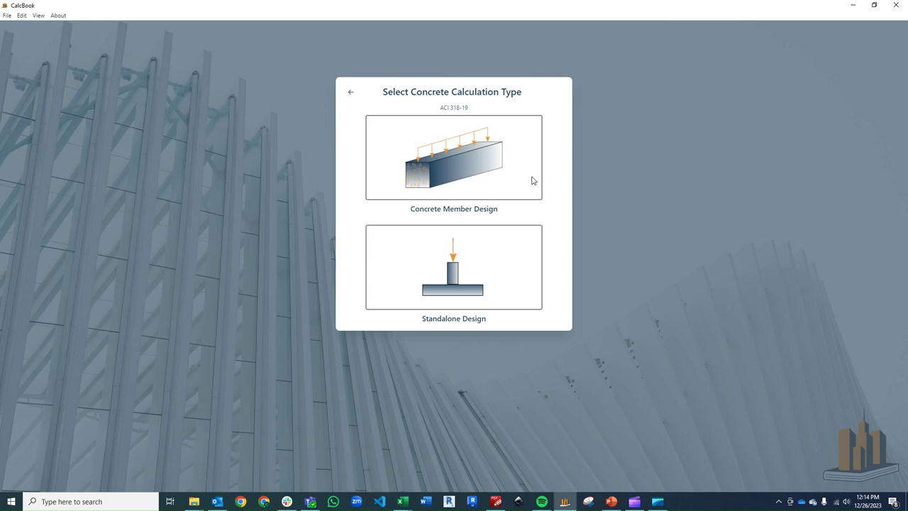
left_click(532, 180)
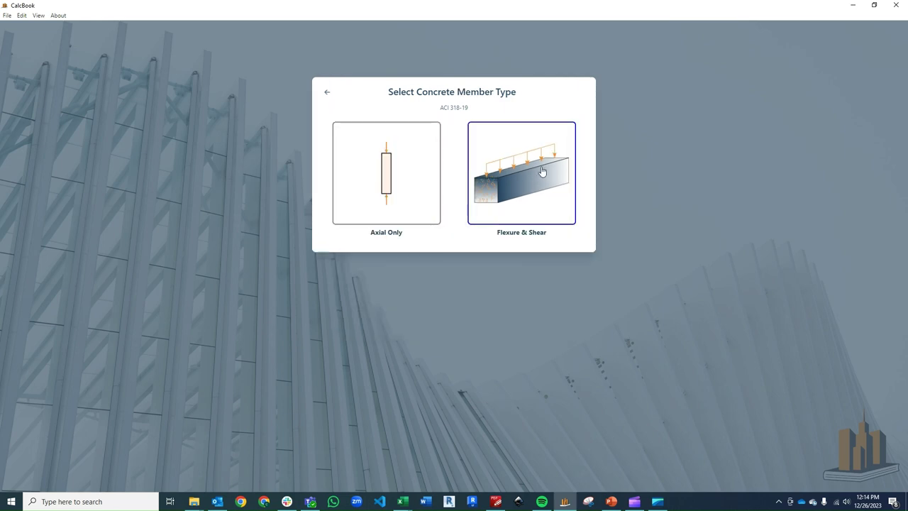
left_click(542, 172)
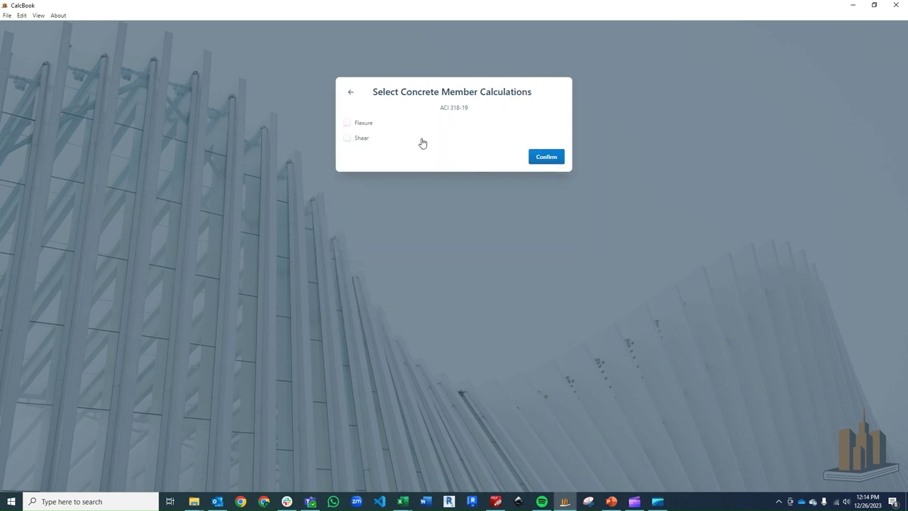
left_click(366, 125)
left_click(363, 139)
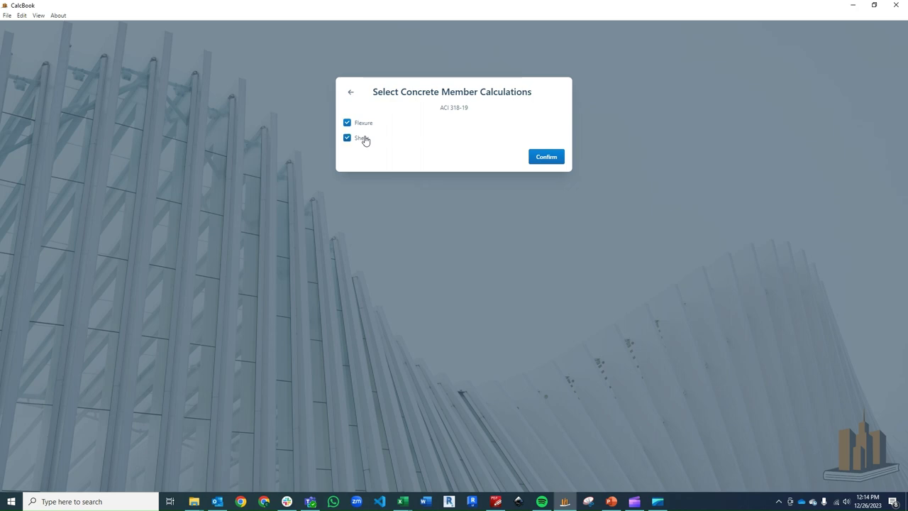
left_click(548, 159)
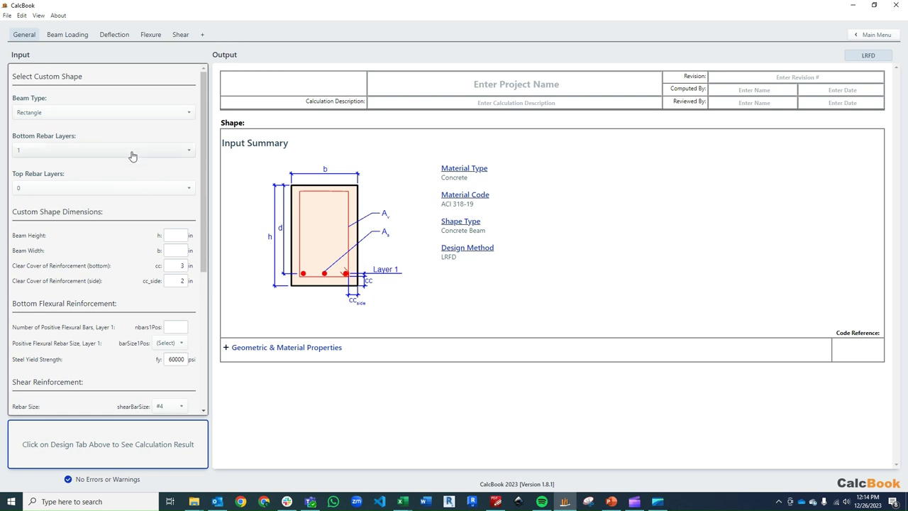
Step: Try the Tee beam type and return the shape to Rectangle
left_click(162, 113)
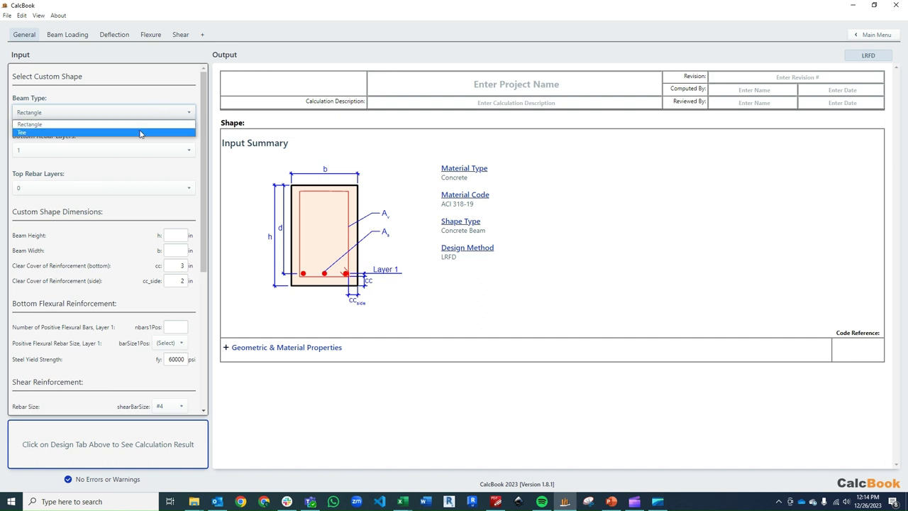
left_click(138, 130)
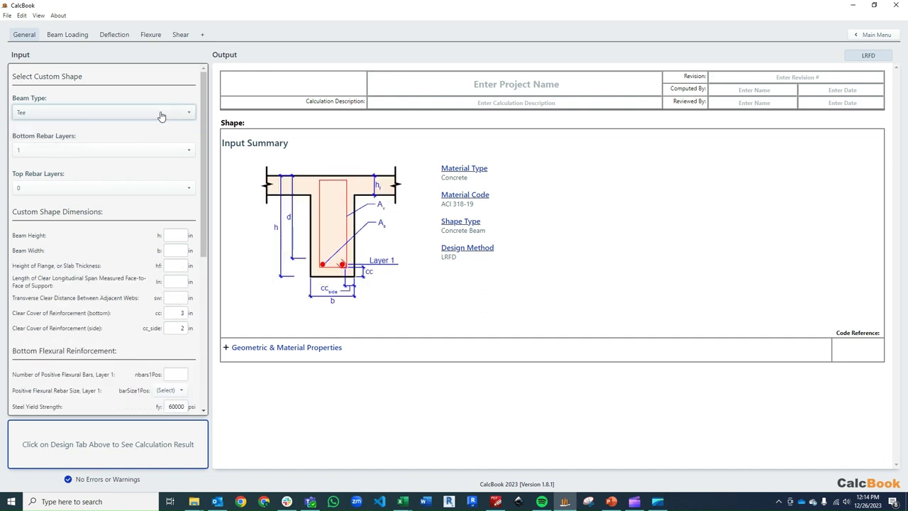
left_click(162, 114)
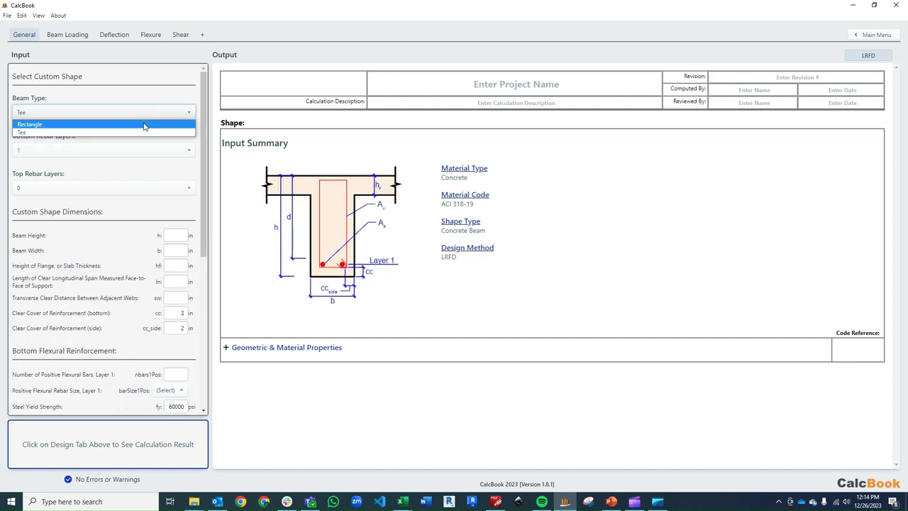
left_click(142, 127)
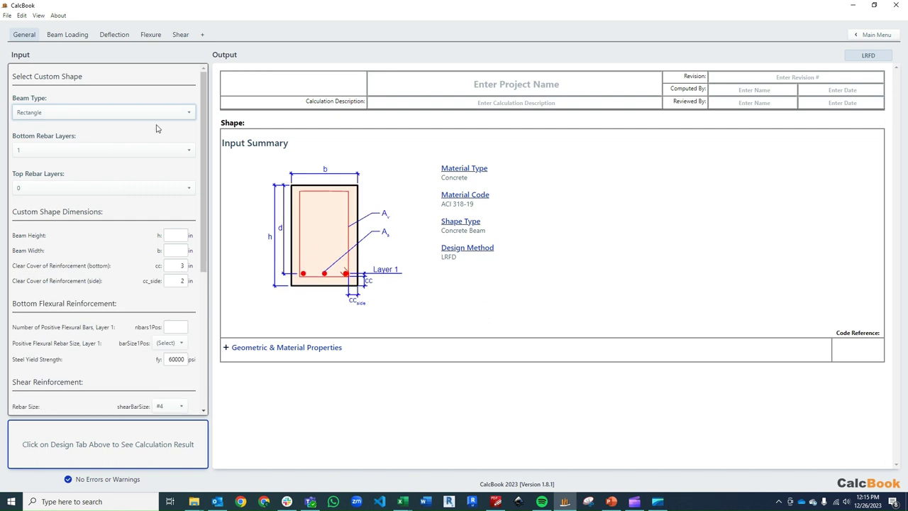
Step: Try two bottom rebar layers and return the setting to 1
left_click(158, 150)
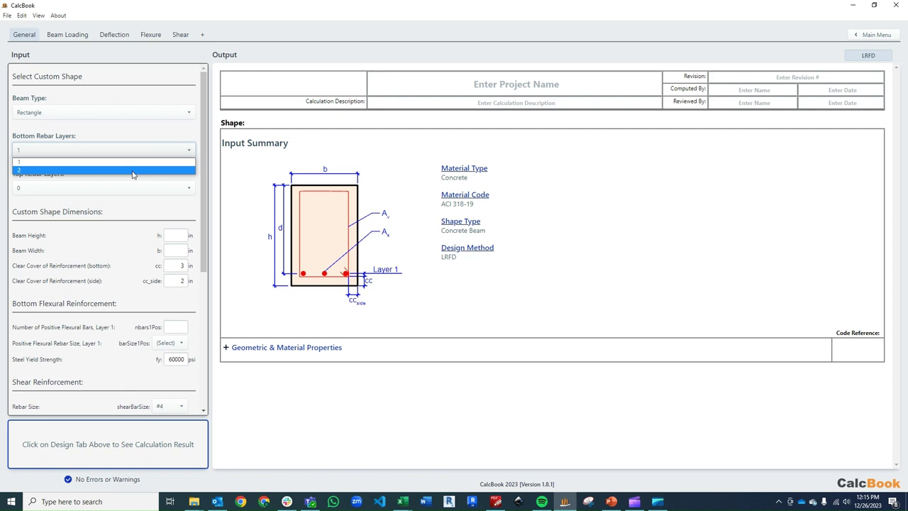
left_click(133, 170)
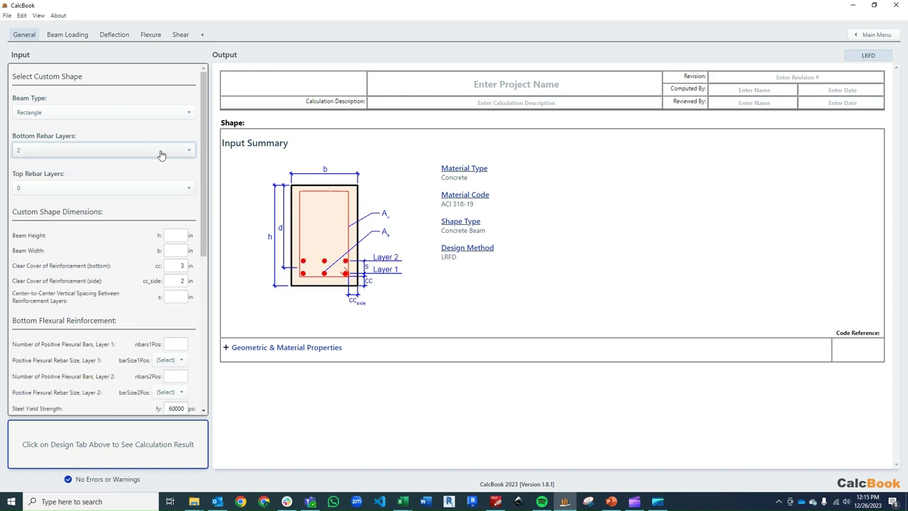
left_click(162, 151)
left_click(148, 162)
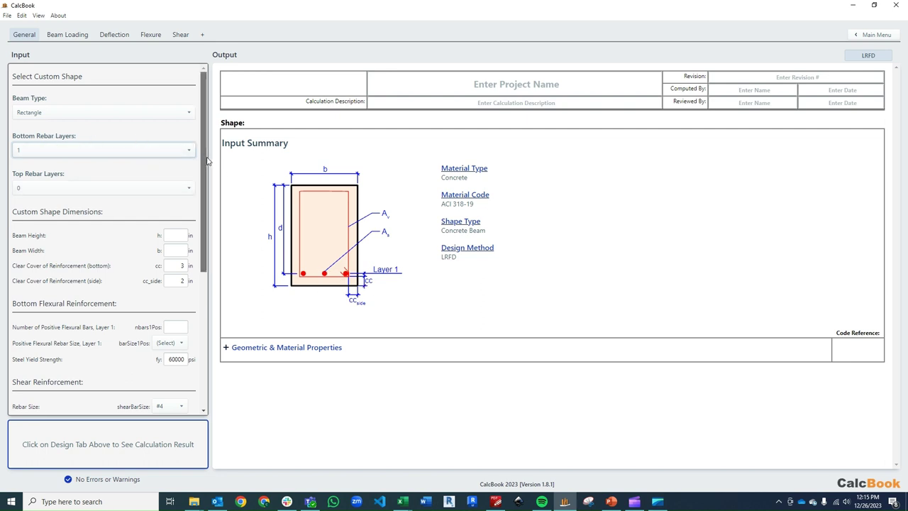
Step: Set the beam height to 24 in, the width to 12 in and the bottom clear cover to 2 in
left_click_drag(207, 160, 209, 190)
left_click(183, 182)
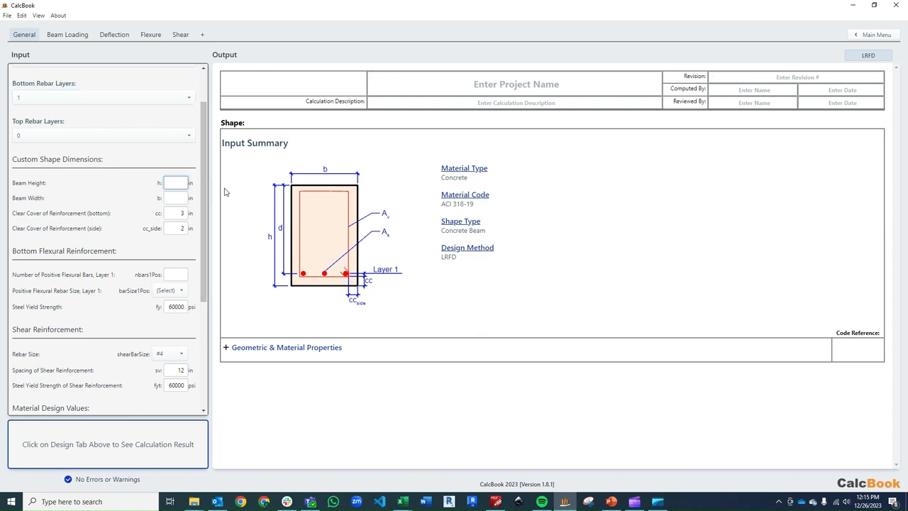
key("Tab")
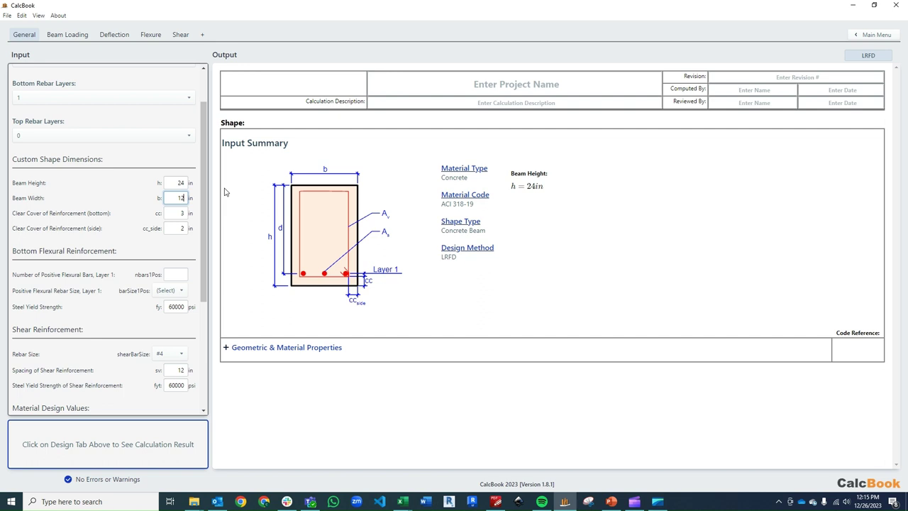
key("Tab")
type("2")
key("Tab")
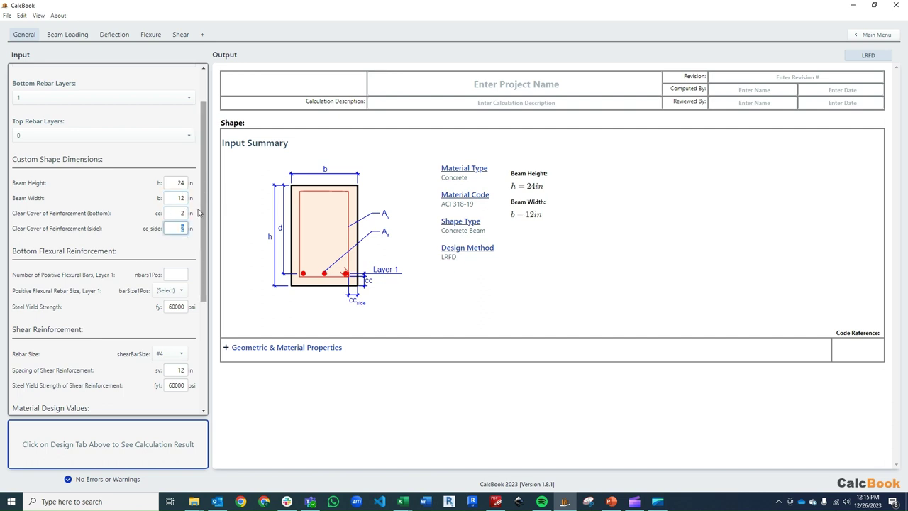
Step: Define the layer 1 bottom flexural reinforcement as 3 bars of size #7
scroll(206, 204, "down", 3)
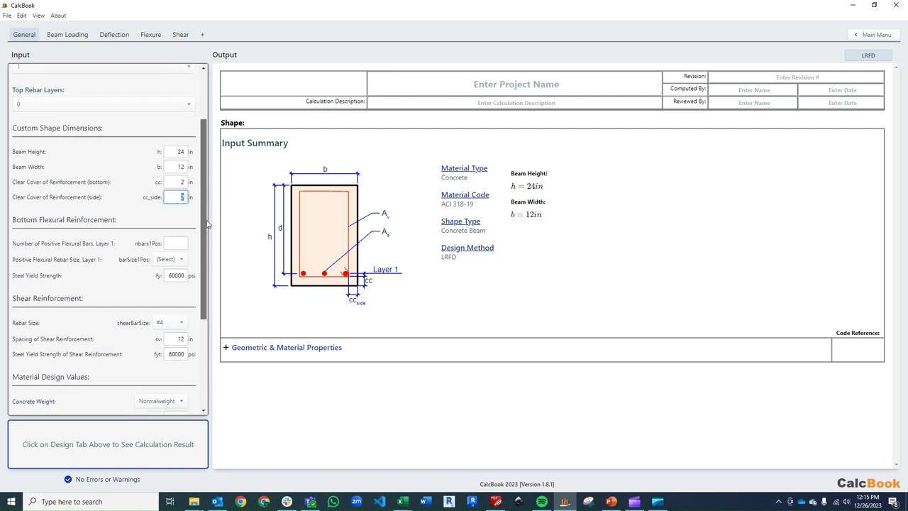
left_click(175, 205)
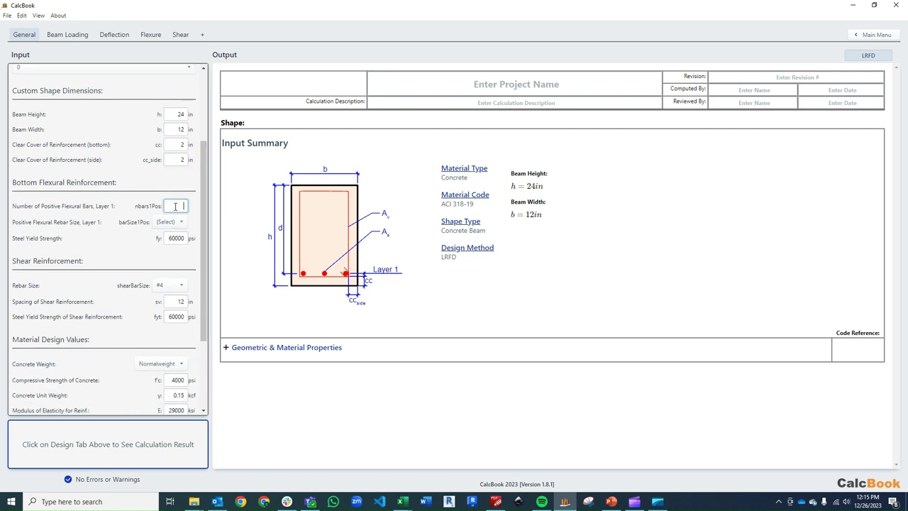
left_click(170, 221)
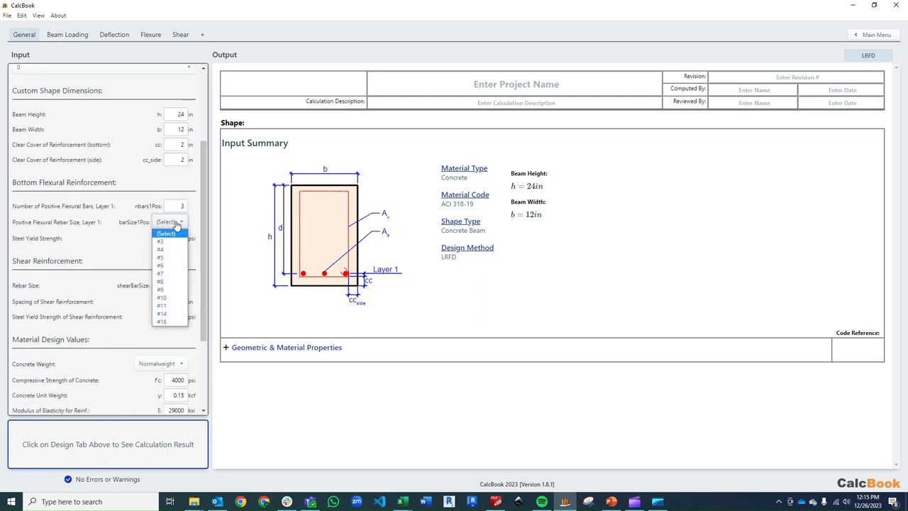
left_click(168, 270)
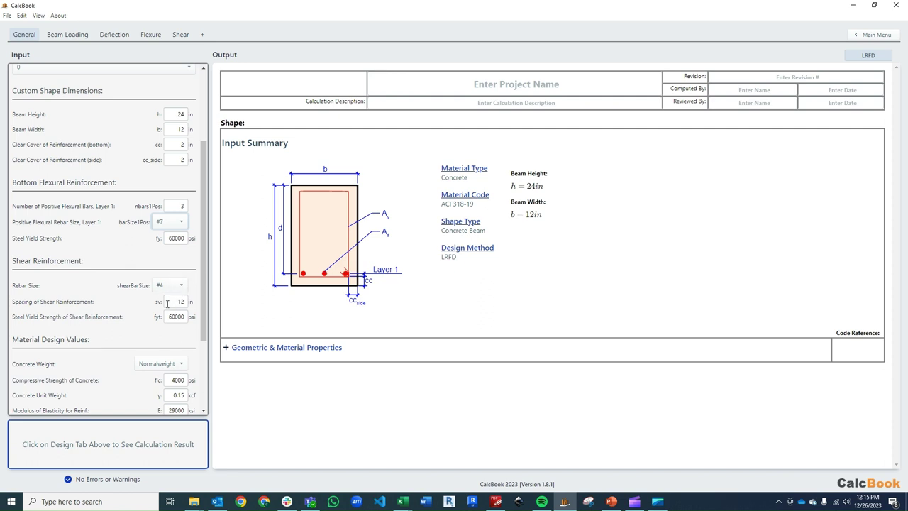
Step: Review the concrete weight options in the material design values without changing the selection
scroll(167, 304, "down", 3)
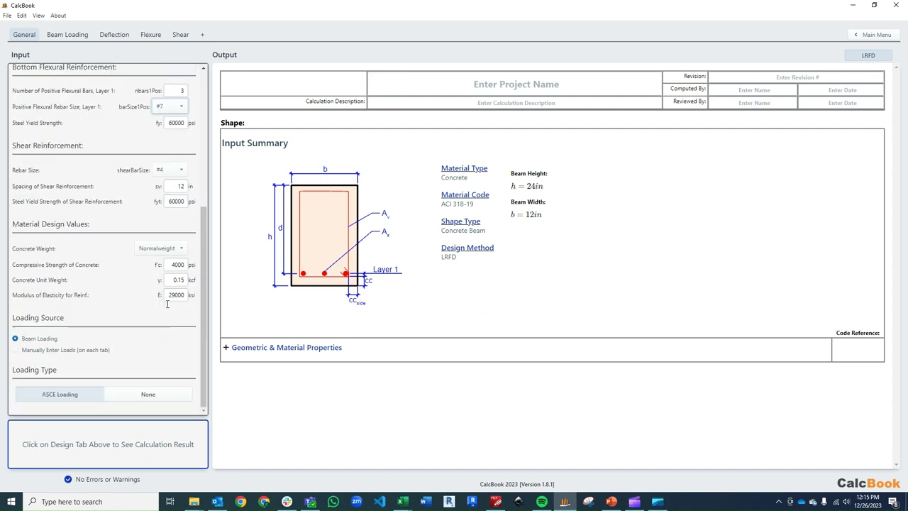
left_click(183, 248)
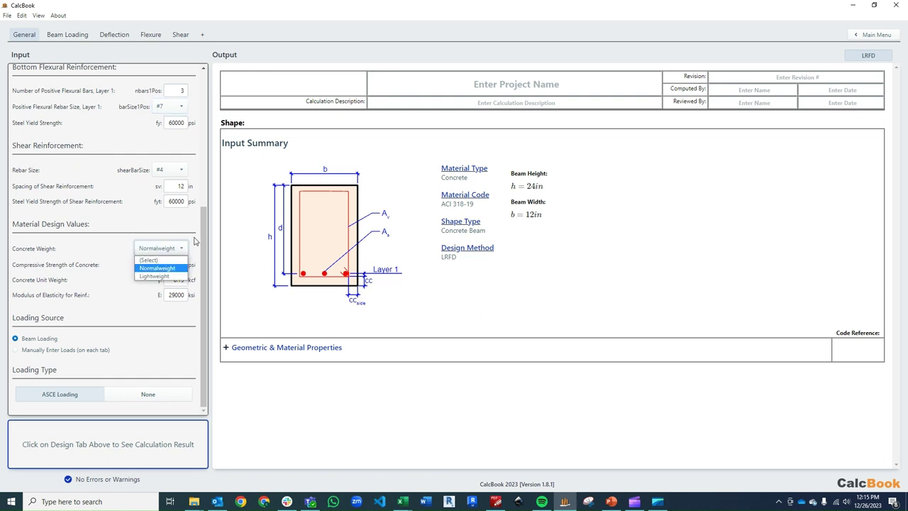
left_click(191, 241)
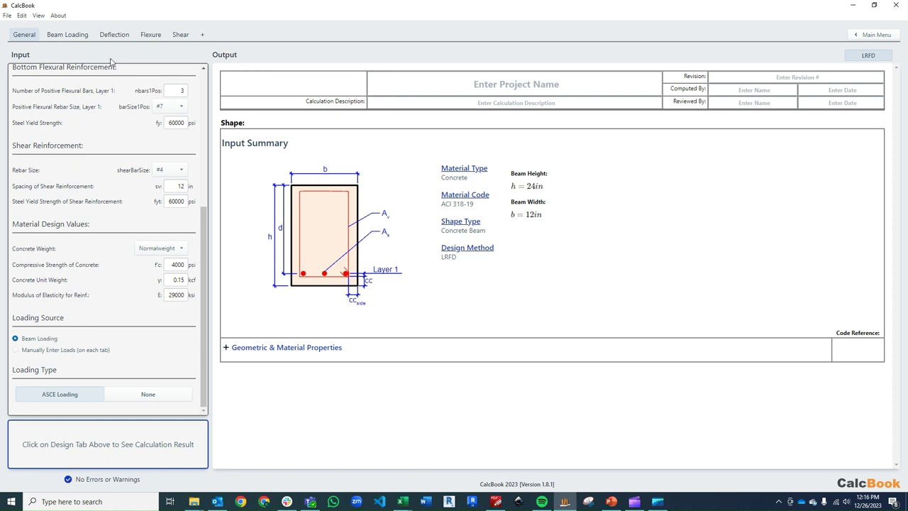
Step: In the beam loading properties, set the beam length to 20 ft and the analysis location to 3.49 ft
left_click(79, 36)
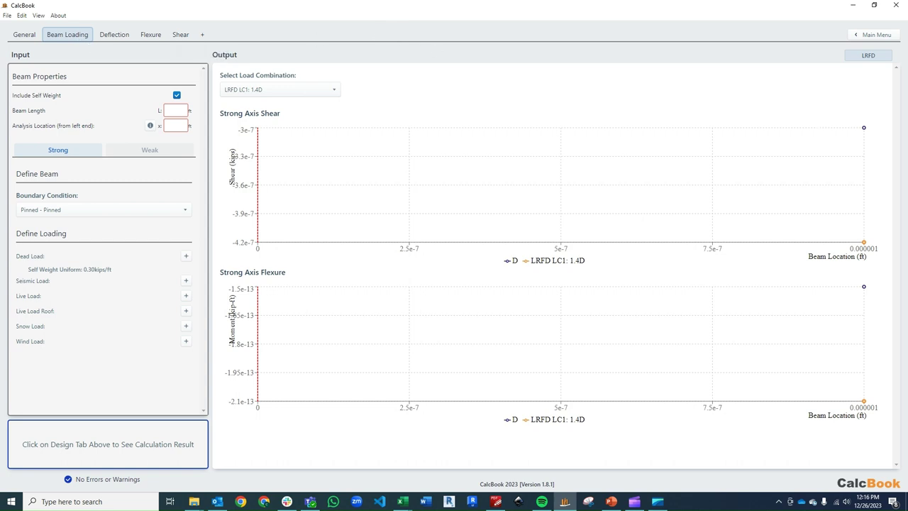
key("alt+Tab")
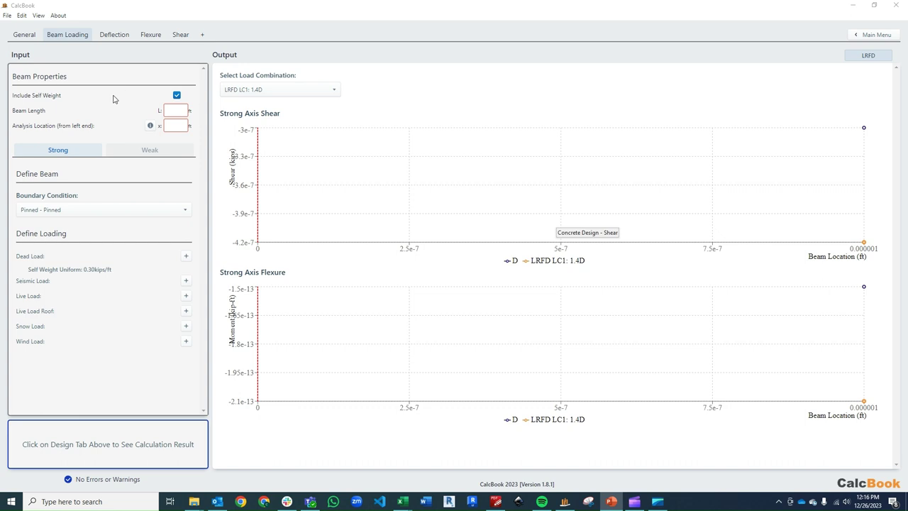
left_click(179, 109)
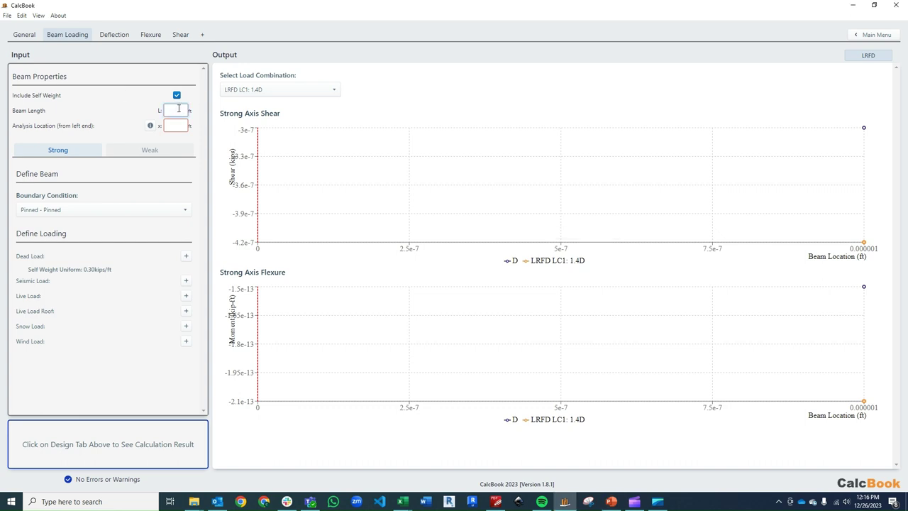
key("Tab")
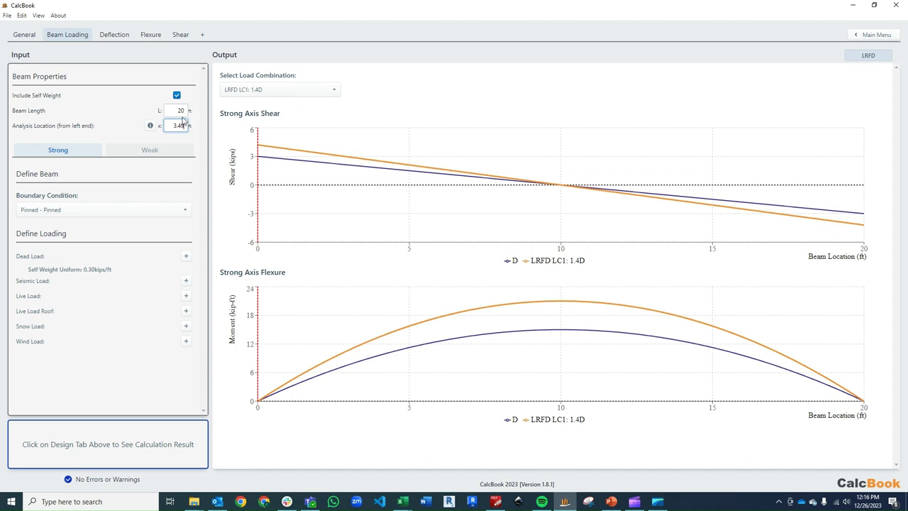
left_click(187, 109)
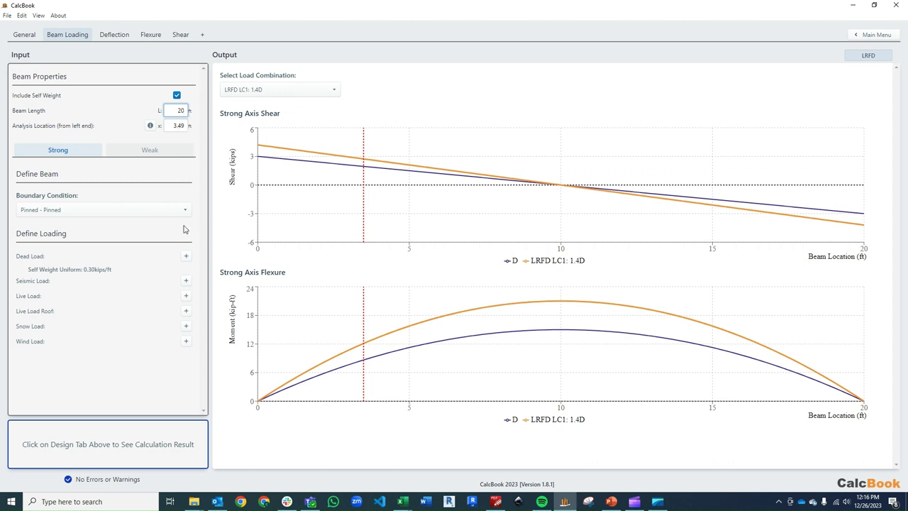
Step: Add a dead point load of 3 kips at 3.5 ft from the beam's left end
left_click(186, 256)
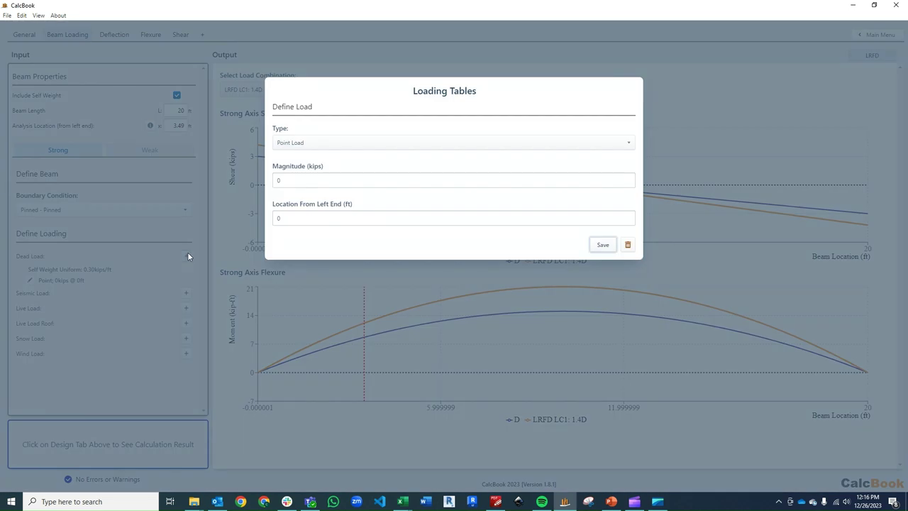
left_click(378, 179)
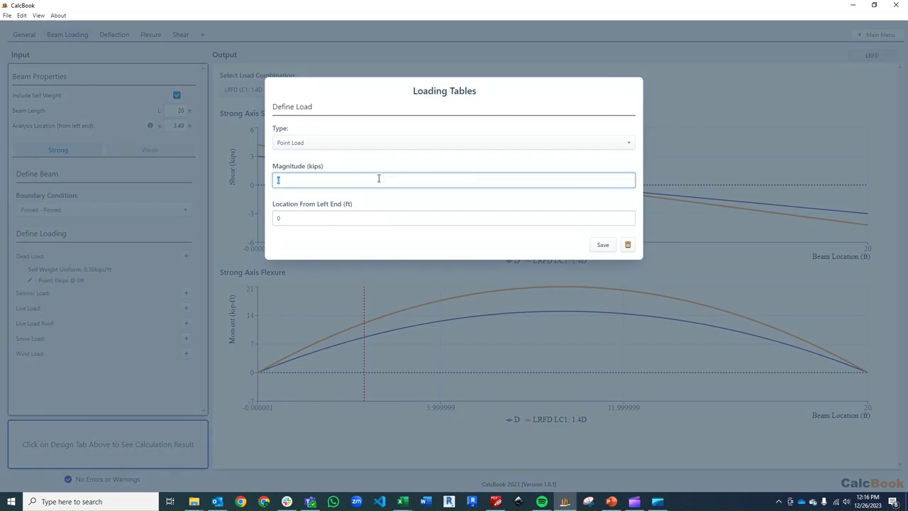
type("3")
key("Tab")
type("3")
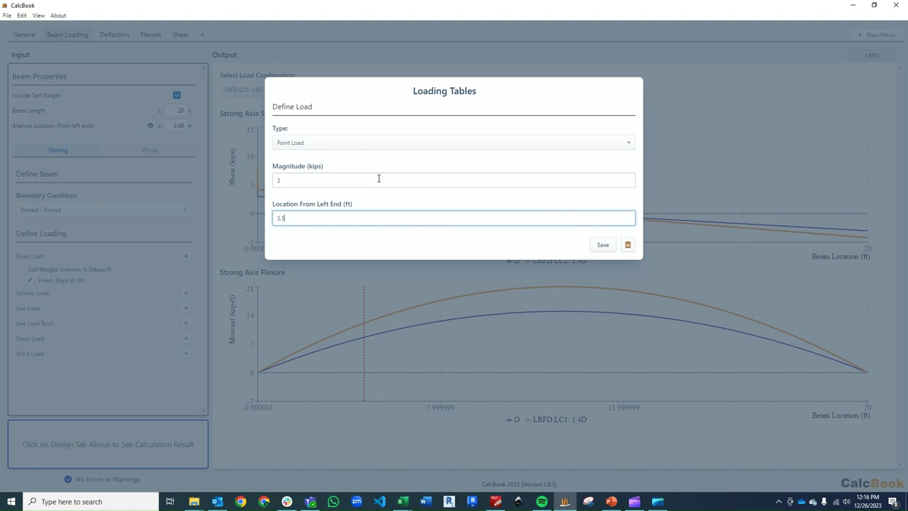
left_click(603, 244)
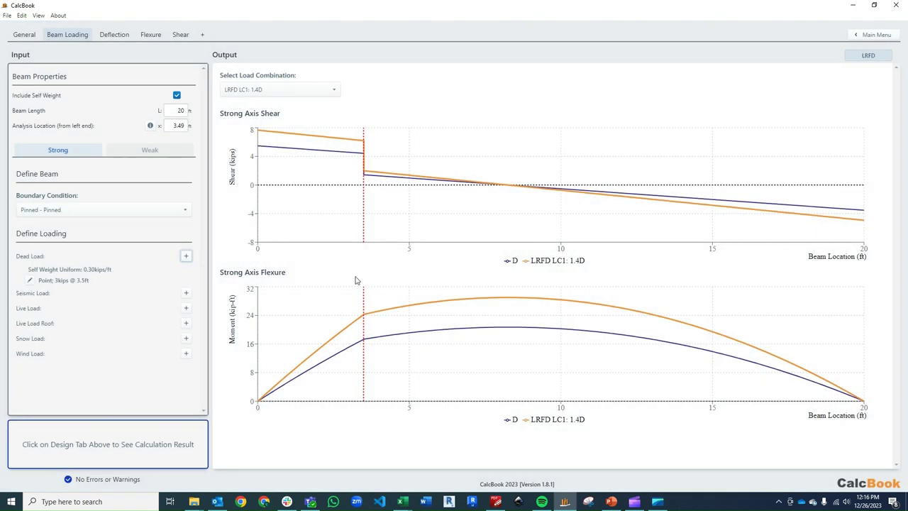
Step: Add a second dead point load of 5 kips at 13 ft from the beam's left end
left_click(185, 256)
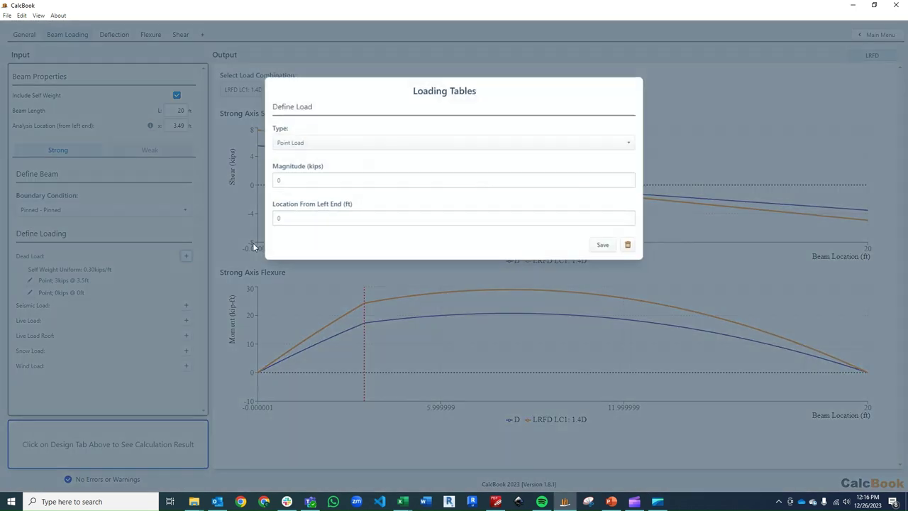
left_click(340, 178)
type("5")
key("Tab")
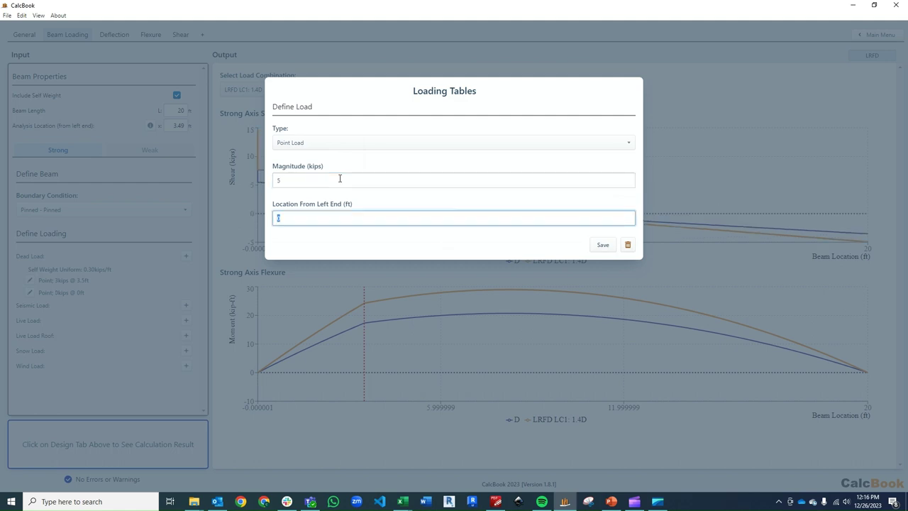
type("13")
left_click(602, 244)
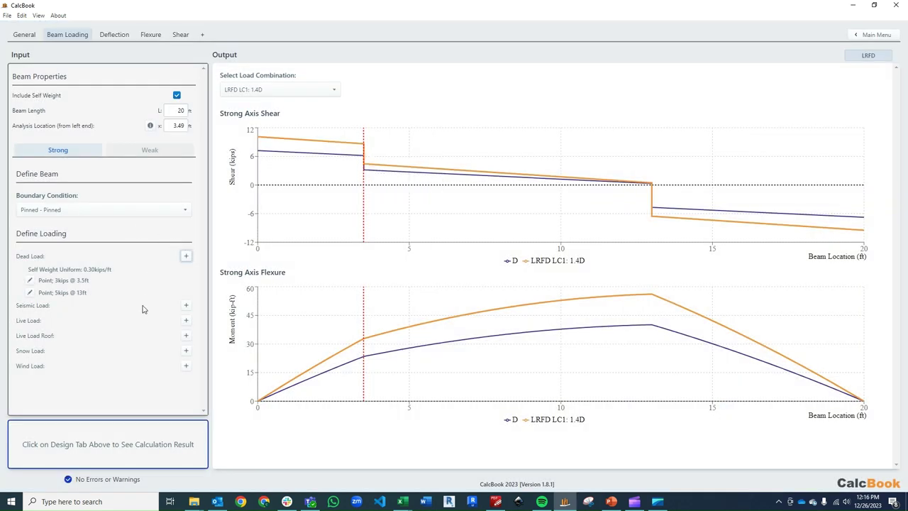
Step: Add a uniform live load of 1.5 kip/ft to the beam
left_click(185, 321)
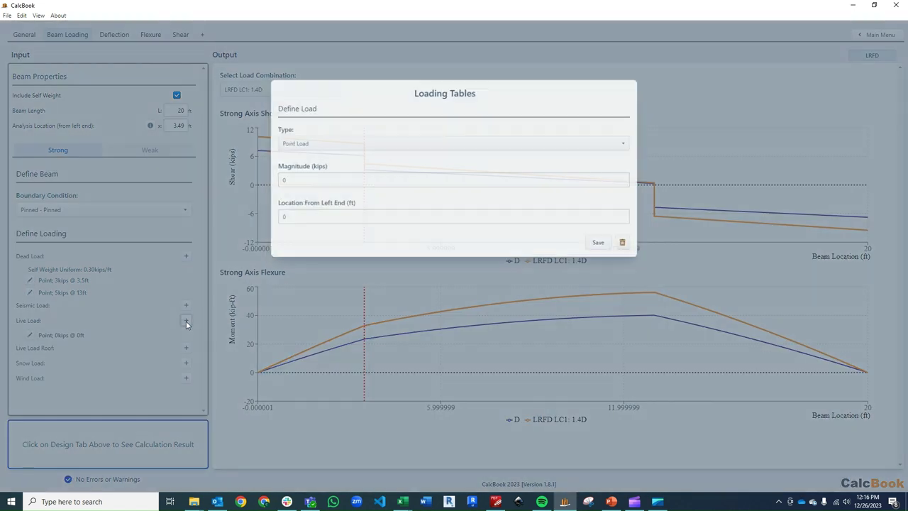
left_click(347, 145)
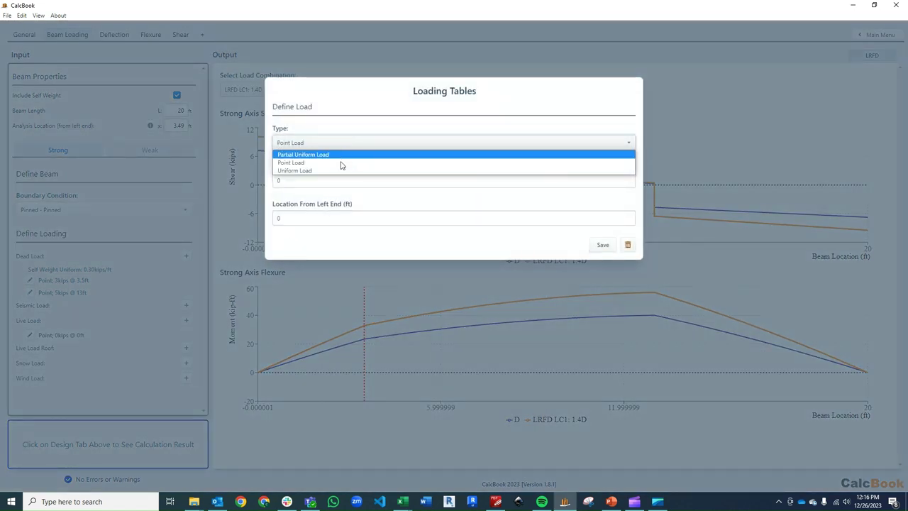
left_click(334, 168)
left_click(317, 179)
type("1.5")
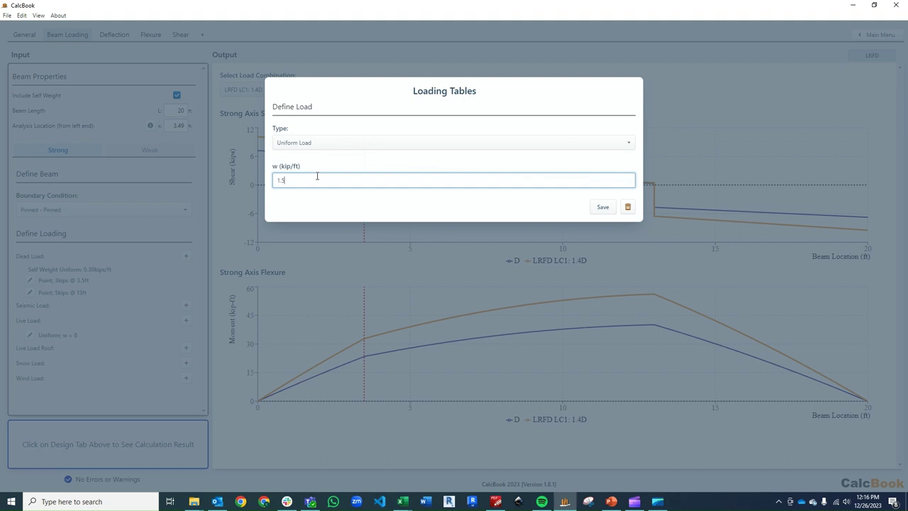
left_click(602, 206)
Step: Display the strong-axis shear and flexure diagrams for load combination LRFD LC2a: 1.2D + 1.6L + 0.5Lr
left_click(334, 91)
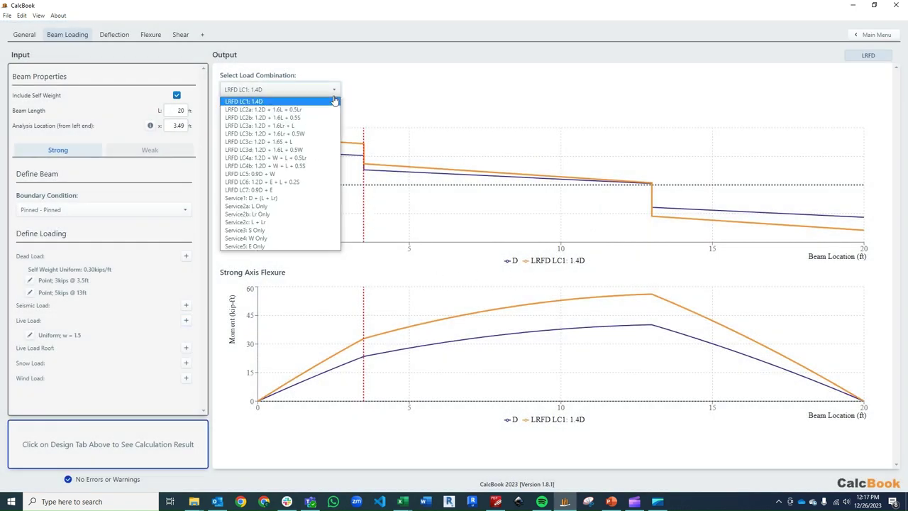
left_click(321, 111)
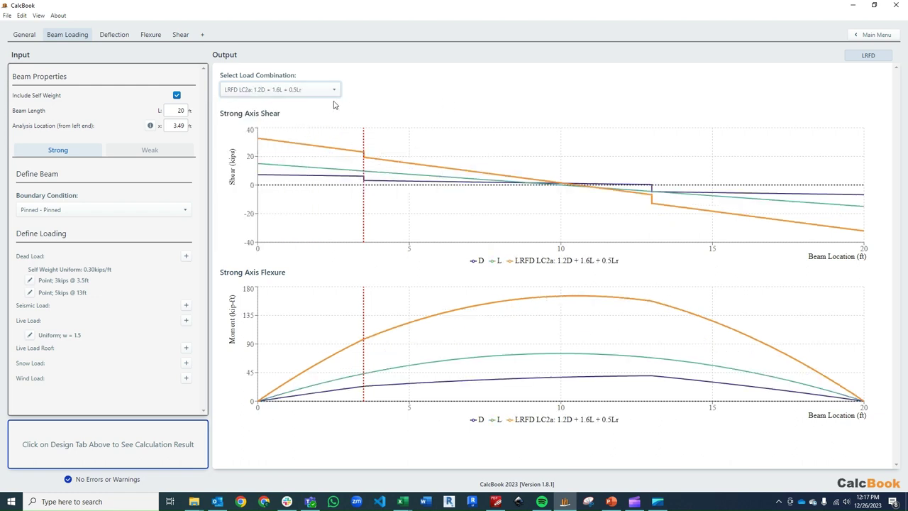
mouse_move(363, 167)
Step: Review the flexure design's demand loads and its capacity material properties
left_click(151, 35)
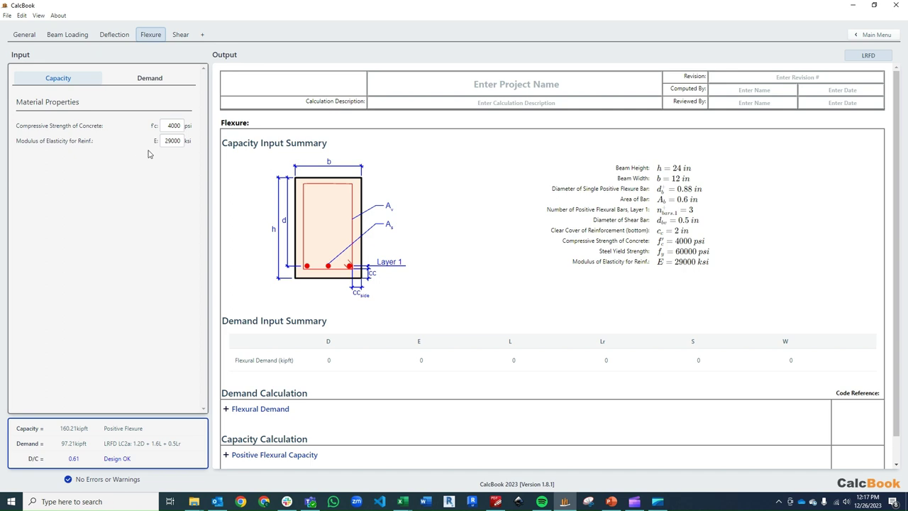
left_click(163, 78)
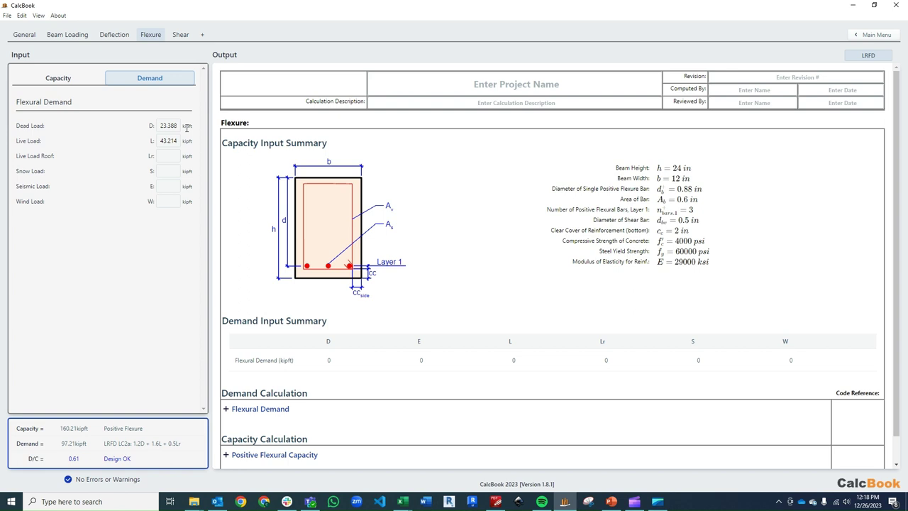
left_click(79, 77)
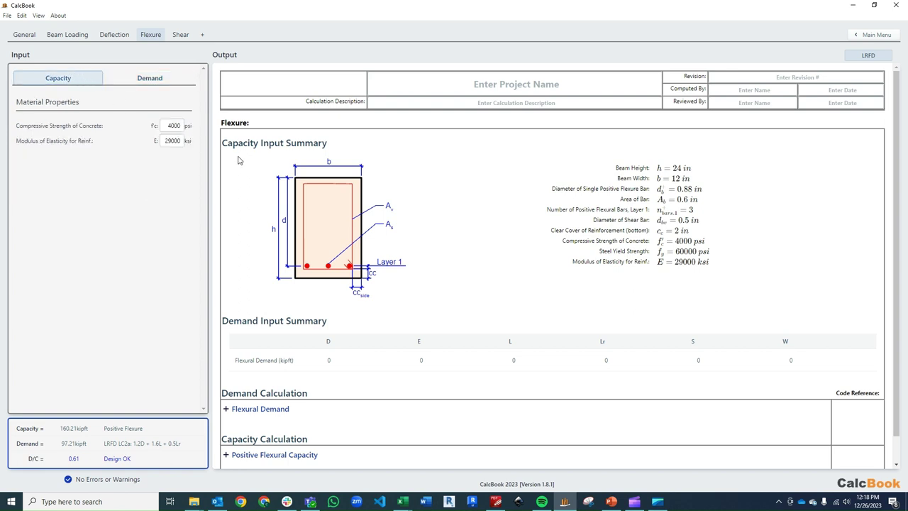
Step: Expand the positive flexural capacity calculation and examine how the strain diagram values are determined, from steel area to net tensile strain
scroll(522, 247, "down", 1)
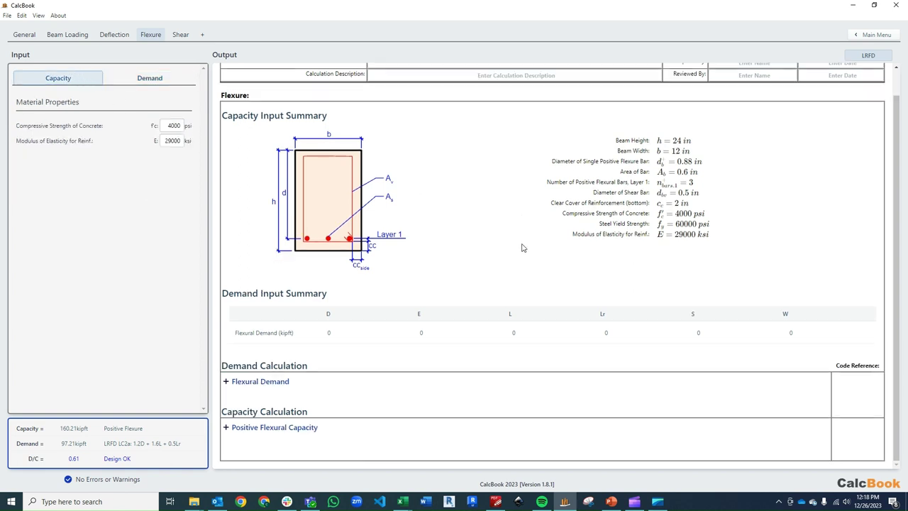
left_click(352, 429)
scroll(447, 286, "down", 2)
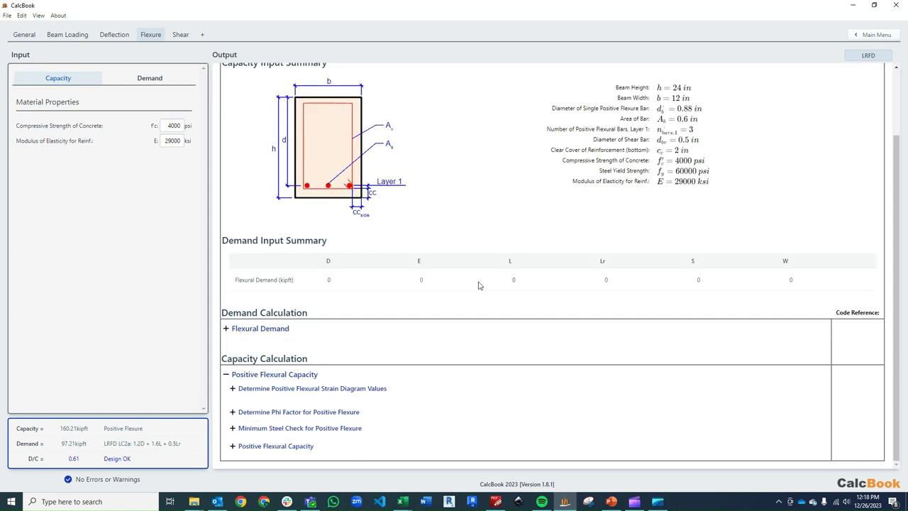
left_click(407, 389)
scroll(506, 224, "down", 5)
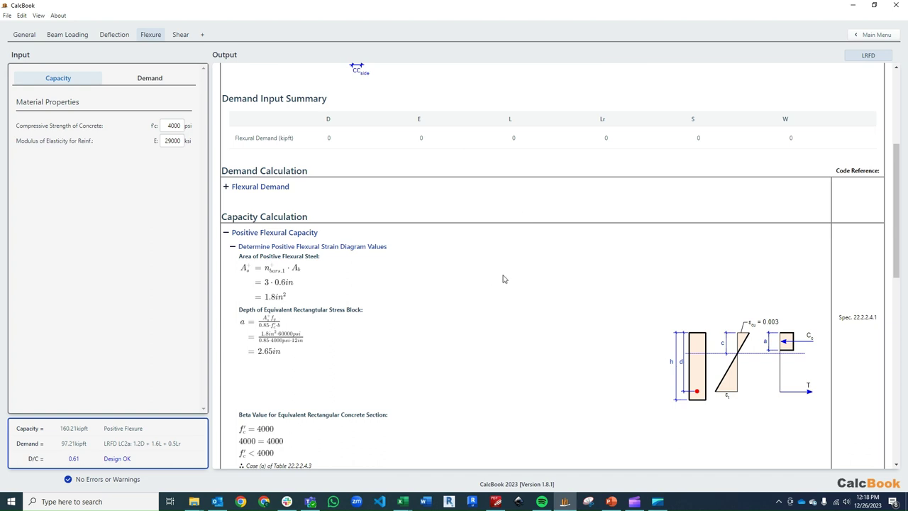
scroll(504, 277, "down", 3)
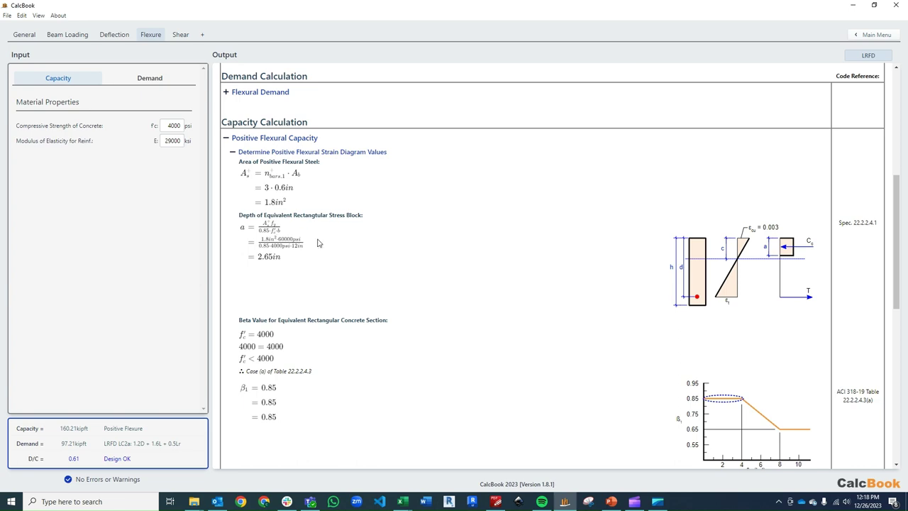
mouse_move(752, 262)
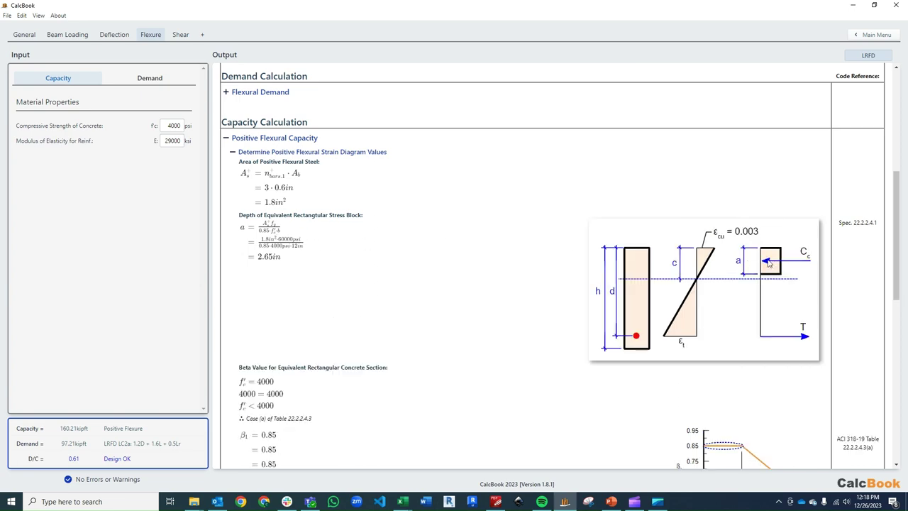
scroll(494, 289, "down", 5)
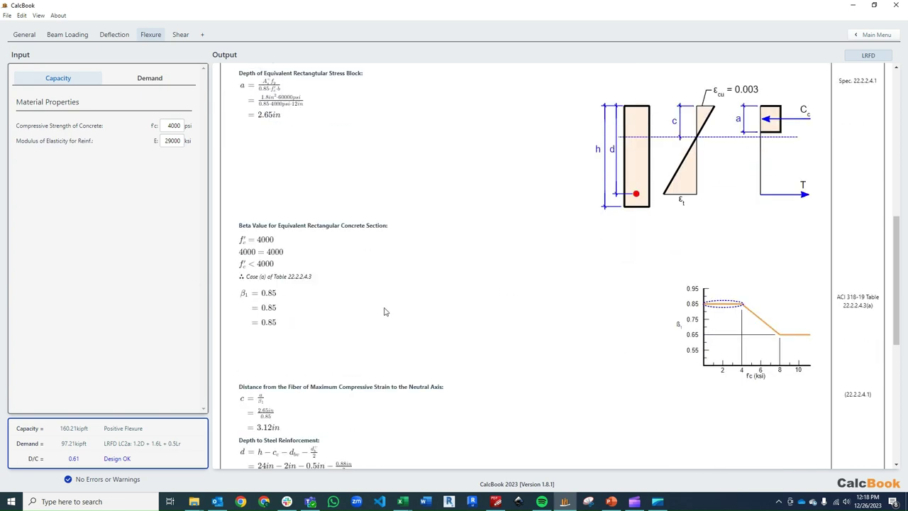
scroll(390, 310, "down", 5)
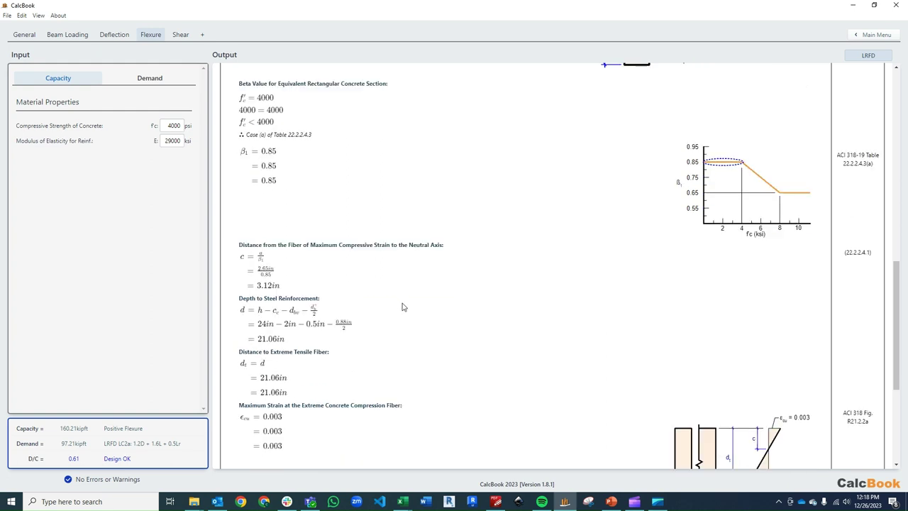
scroll(419, 298, "down", 3)
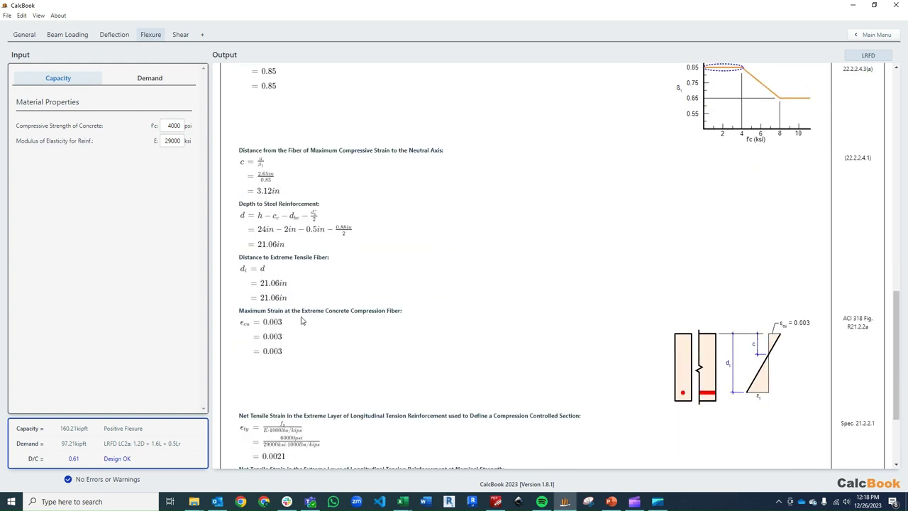
scroll(552, 279, "down", 2)
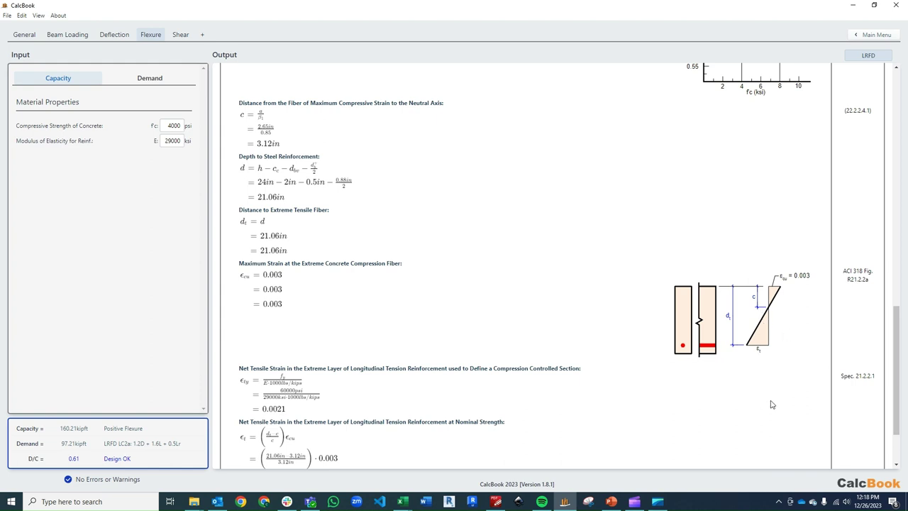
scroll(725, 388, "down", 3)
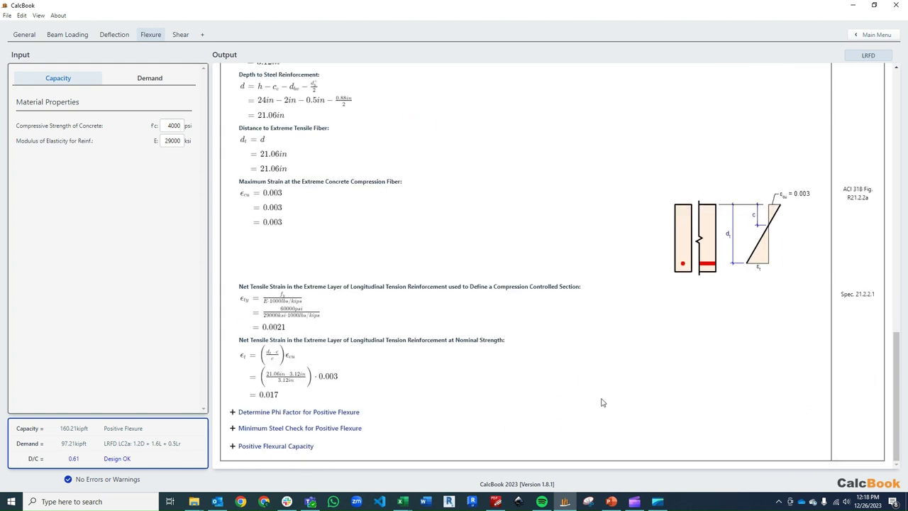
Step: Expand and review the phi factor calculation and the minimum steel check for positive flexure
left_click(383, 413)
scroll(524, 319, "down", 3)
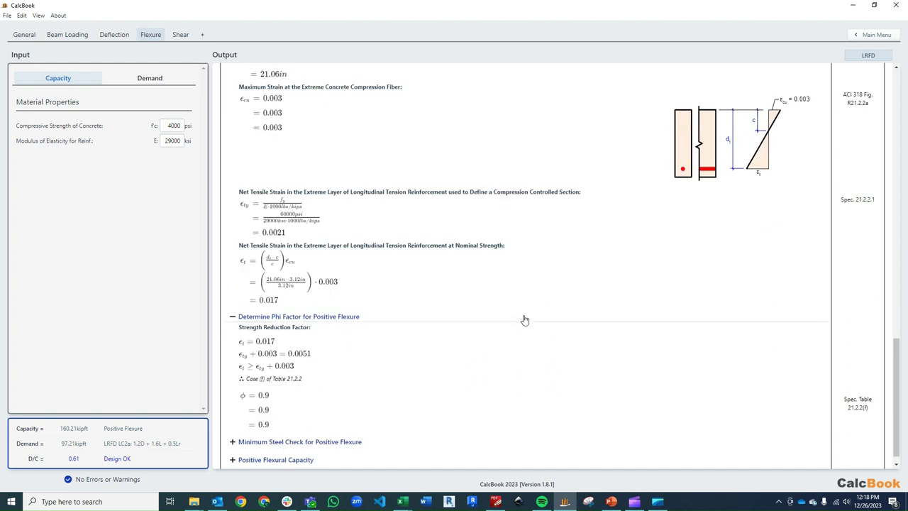
scroll(537, 323, "down", 1)
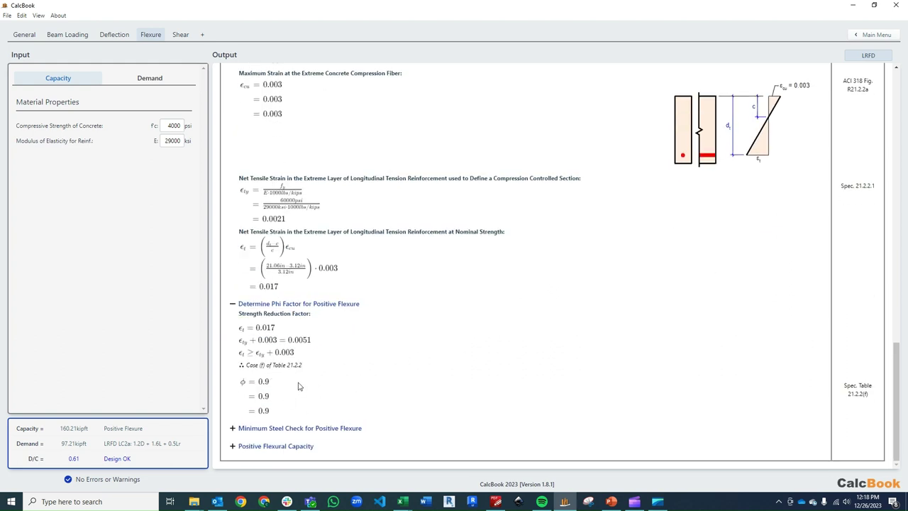
left_click(386, 427)
scroll(497, 344, "down", 2)
scroll(499, 343, "down", 3)
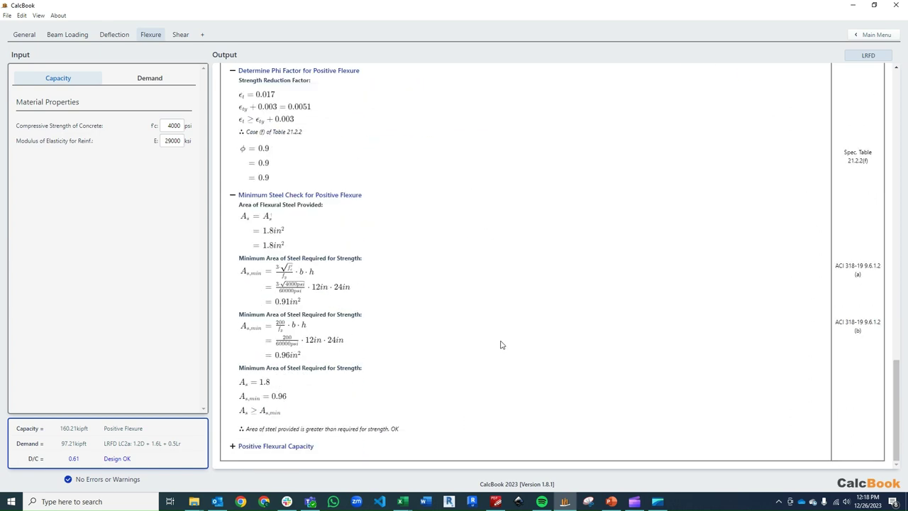
Step: Expand the final positive flexural capacity calculation and examine the nominal and design strengths against the demand
left_click(342, 444)
scroll(550, 283, "down", 2)
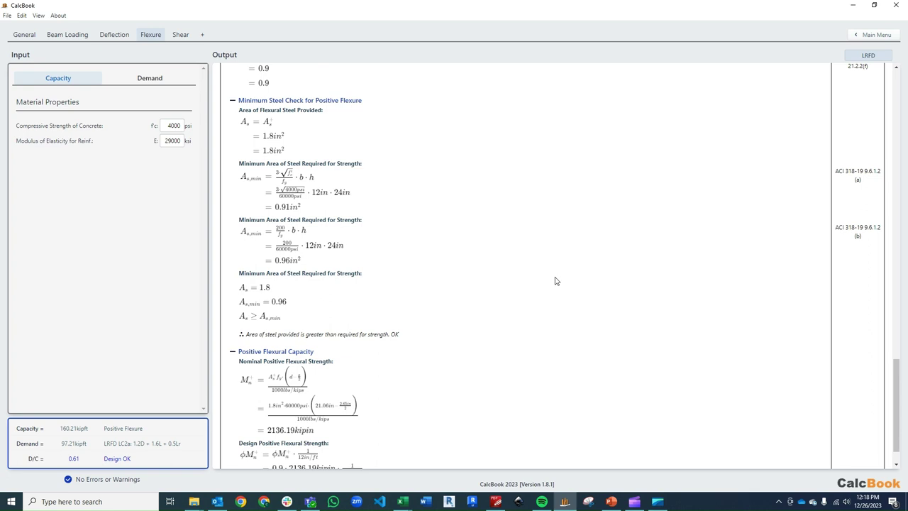
scroll(566, 290, "down", 1)
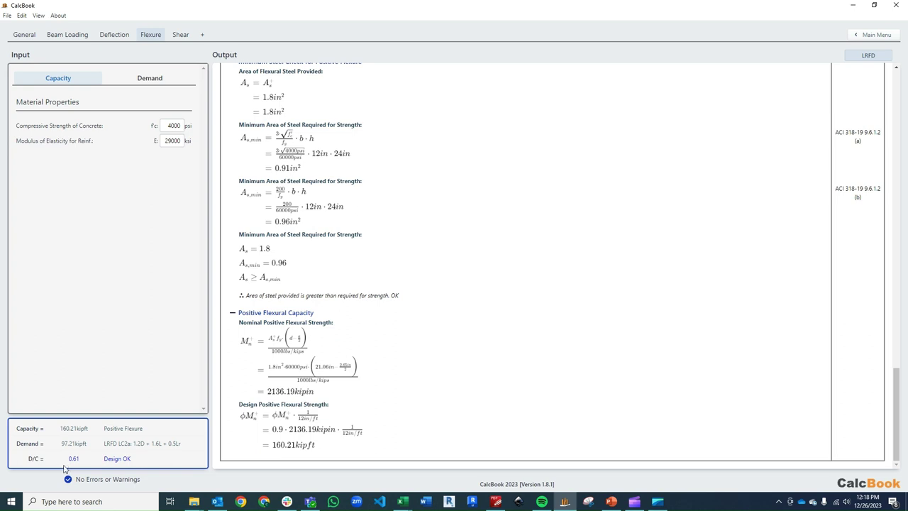
Step: Open the shear design and review its demand loads and the concrete, steel and total shear capacity calculations
left_click(181, 37)
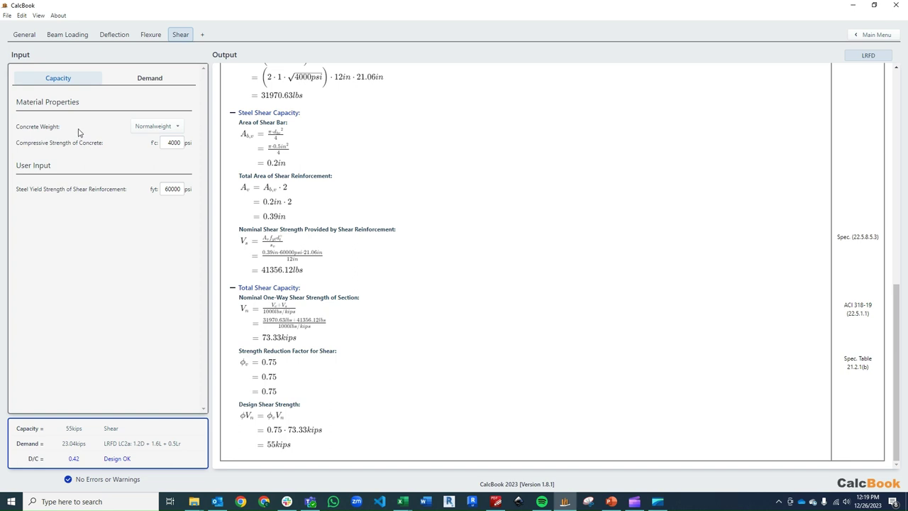
left_click(165, 83)
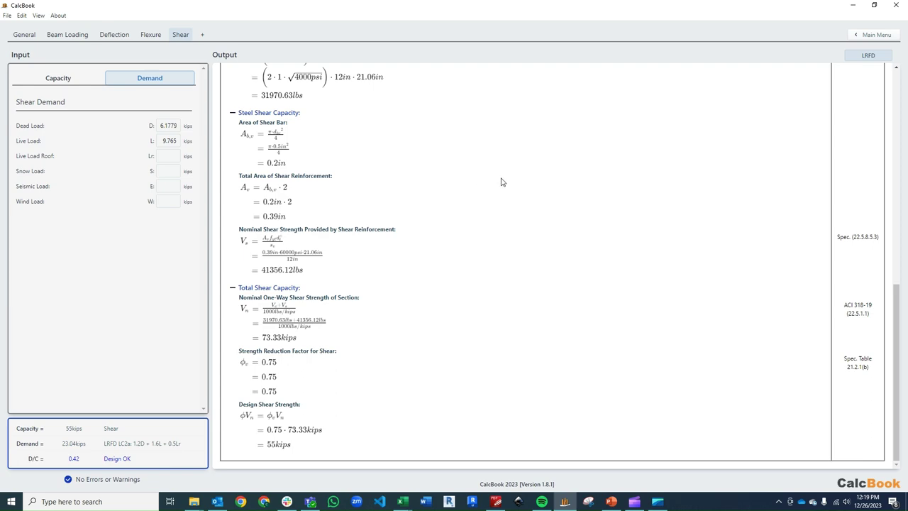
scroll(505, 178, "up", 6)
scroll(505, 179, "down", 2)
scroll(505, 179, "down", 1)
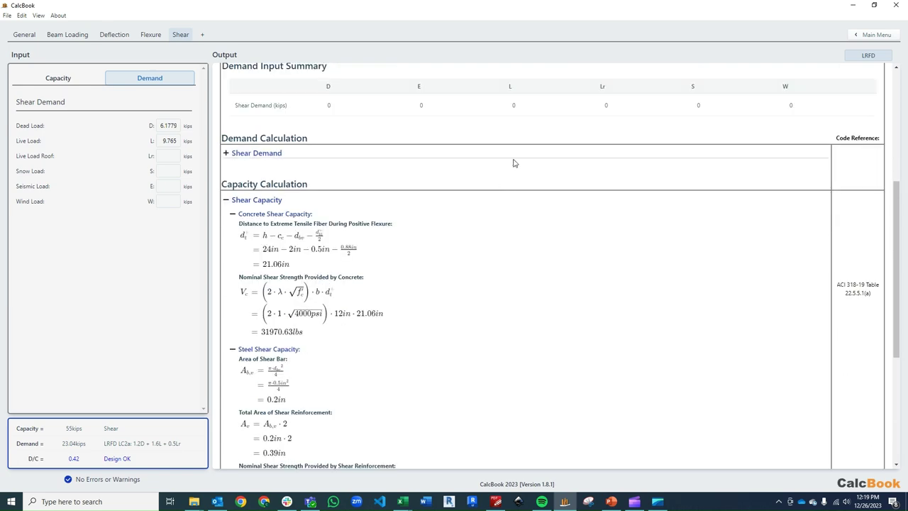
scroll(521, 172, "down", 1)
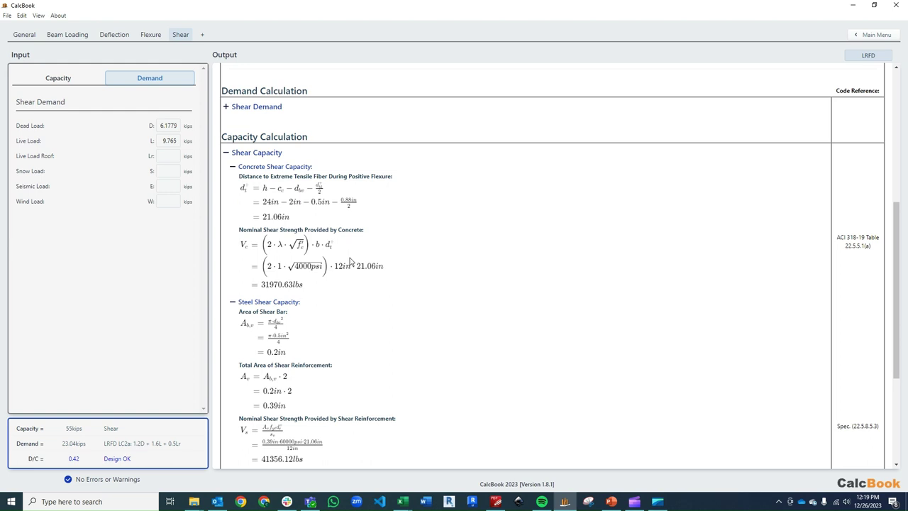
scroll(386, 252, "down", 4)
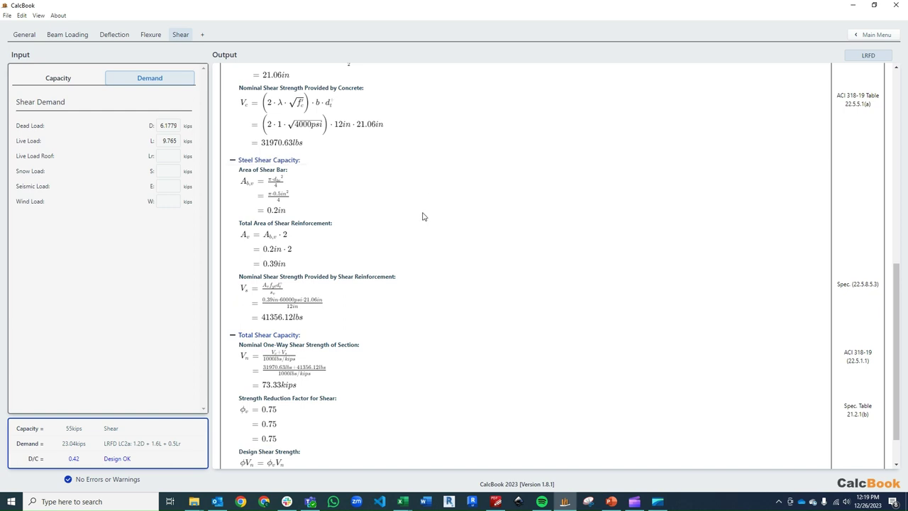
scroll(424, 217, "down", 2)
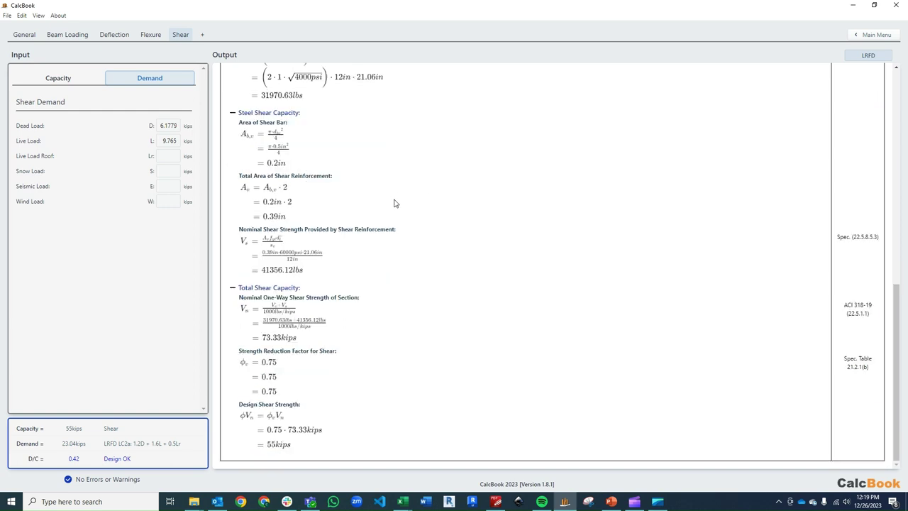